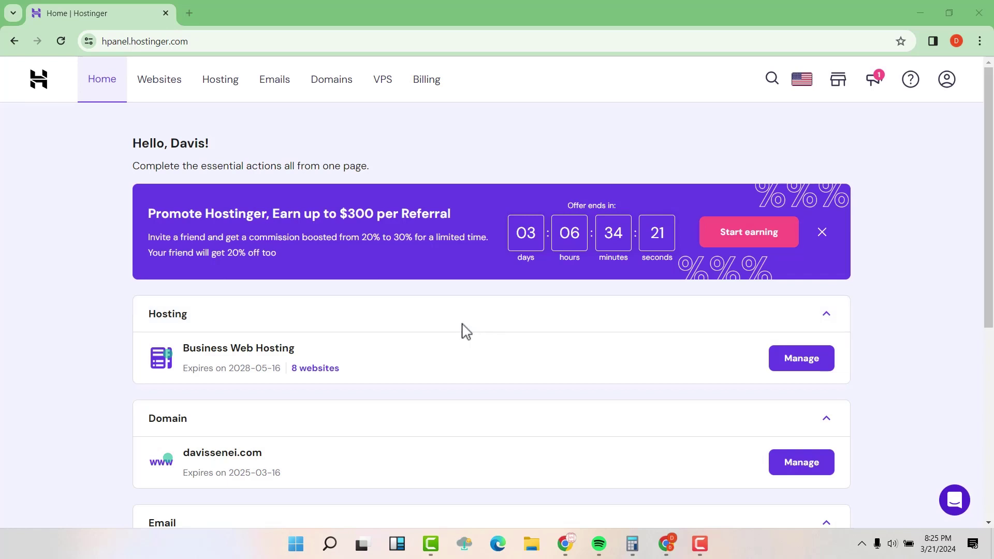
Copy the domain name davissenei.com from the Domain card on the hPanel home page
scroll(301, 392, "down", 1)
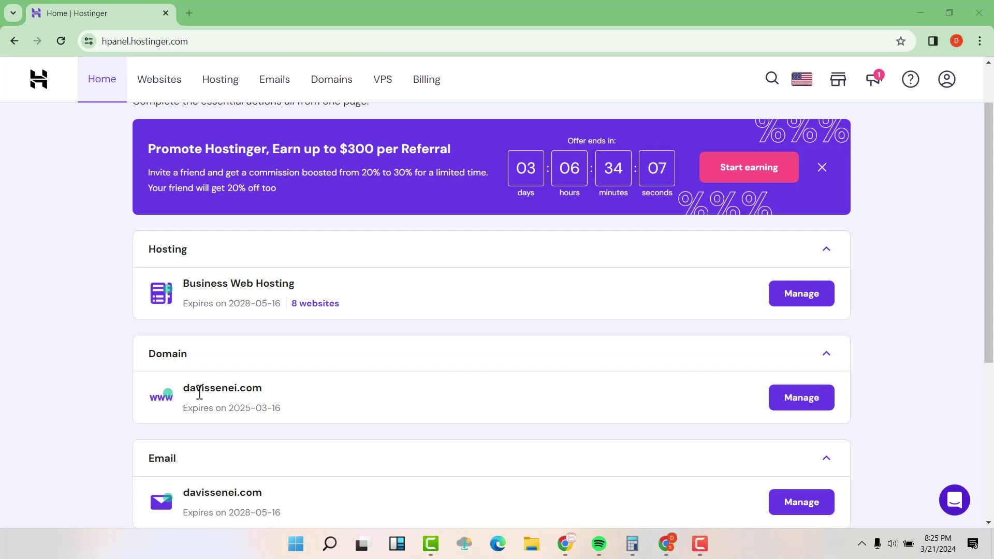
left_click_drag(184, 394, 263, 388)
right_click(257, 392)
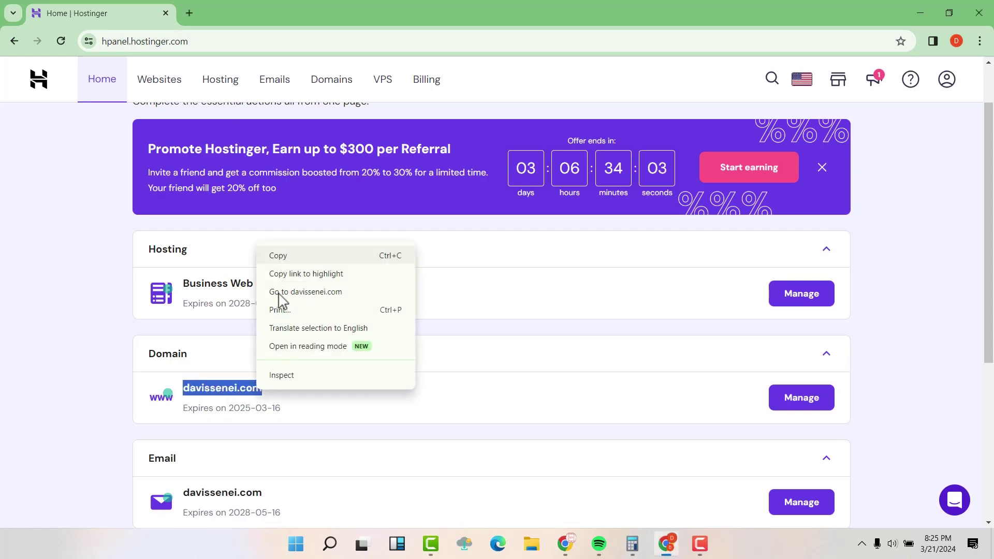
left_click(288, 257)
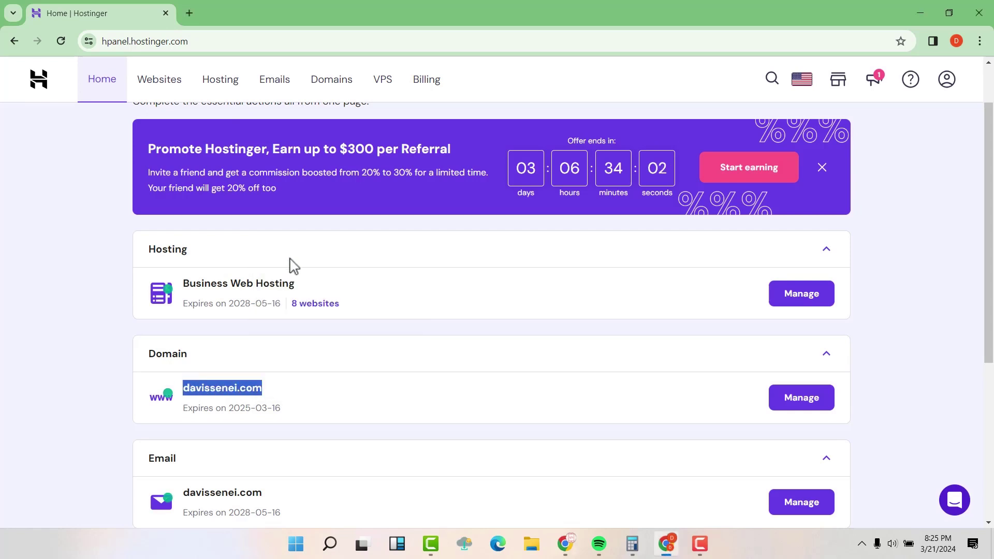
Run an ICANN Lookup on davissenei.com to show its NS1/NS2.DNS-PARKING.COM nameservers
left_click(572, 546)
left_click(677, 16)
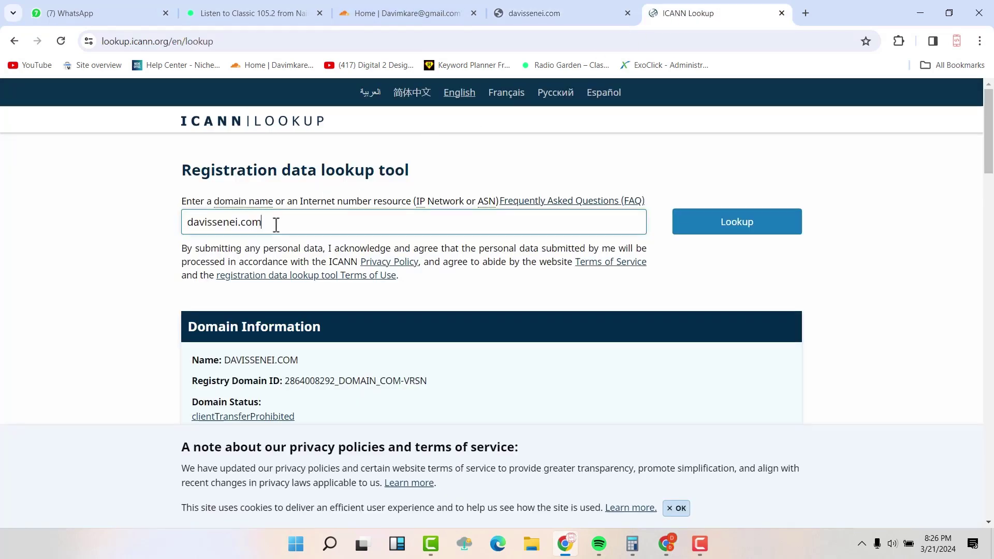
left_click_drag(277, 224, 178, 221)
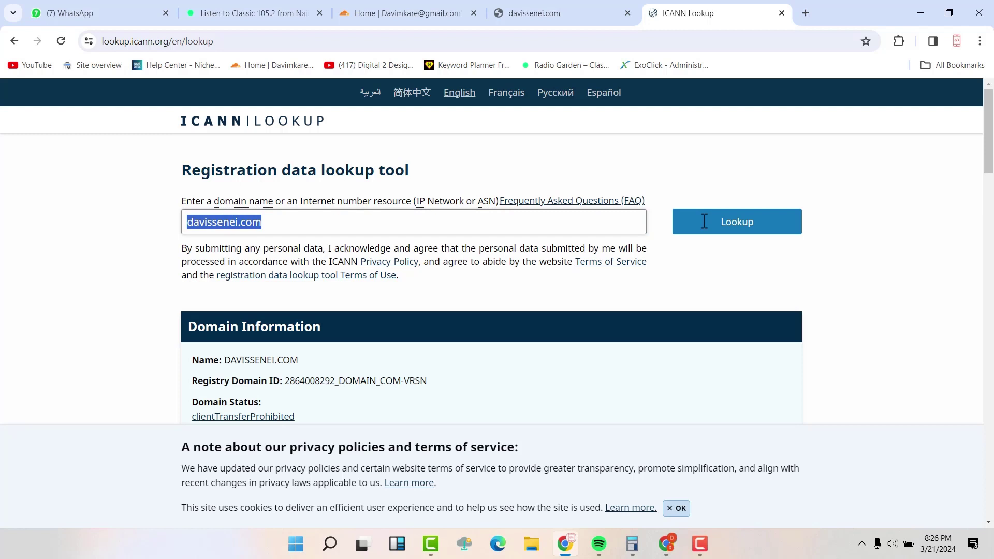
left_click(749, 222)
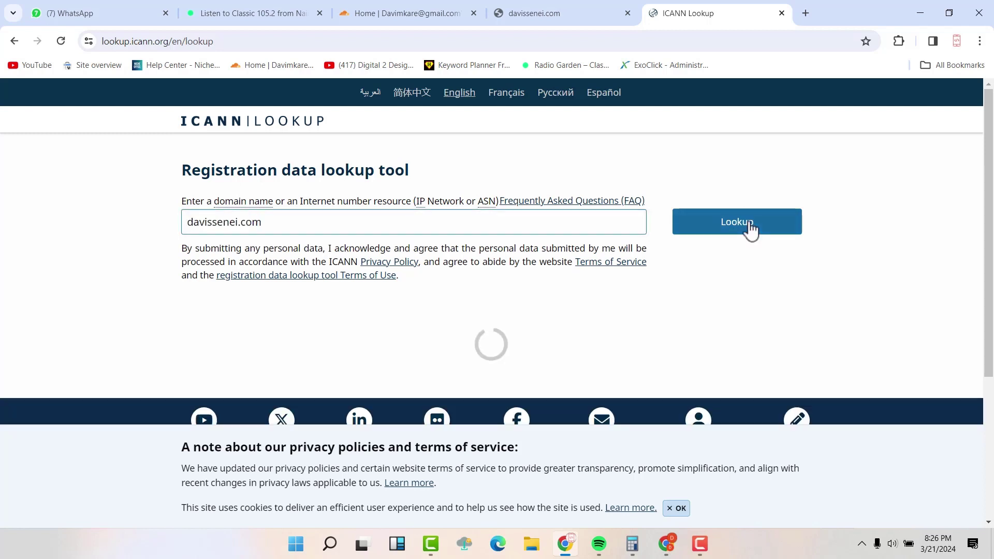
scroll(750, 227, "down", 2)
scroll(752, 229, "down", 1)
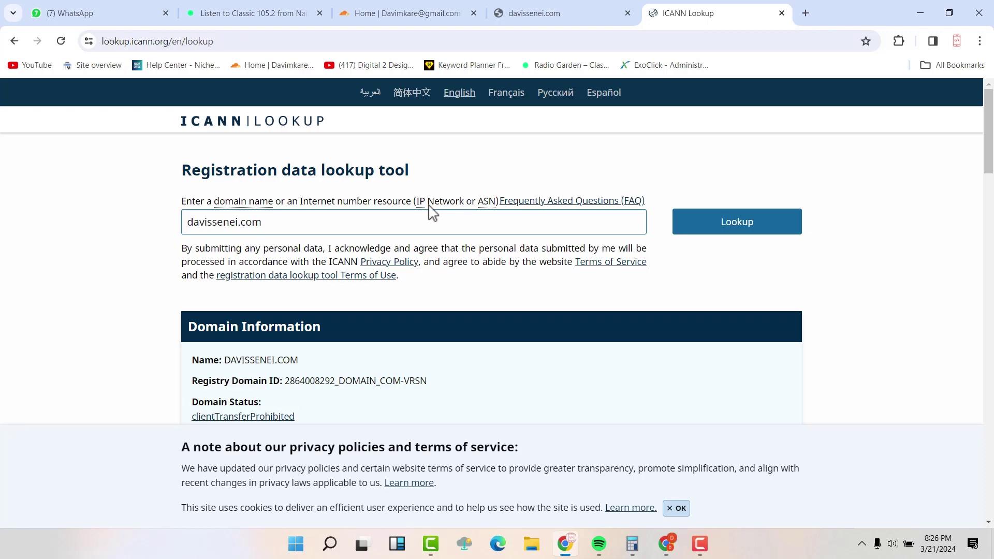
Add davissenei.com as a new Cloudflare site, replacing the wrongly autofilled domain
left_click(406, 14)
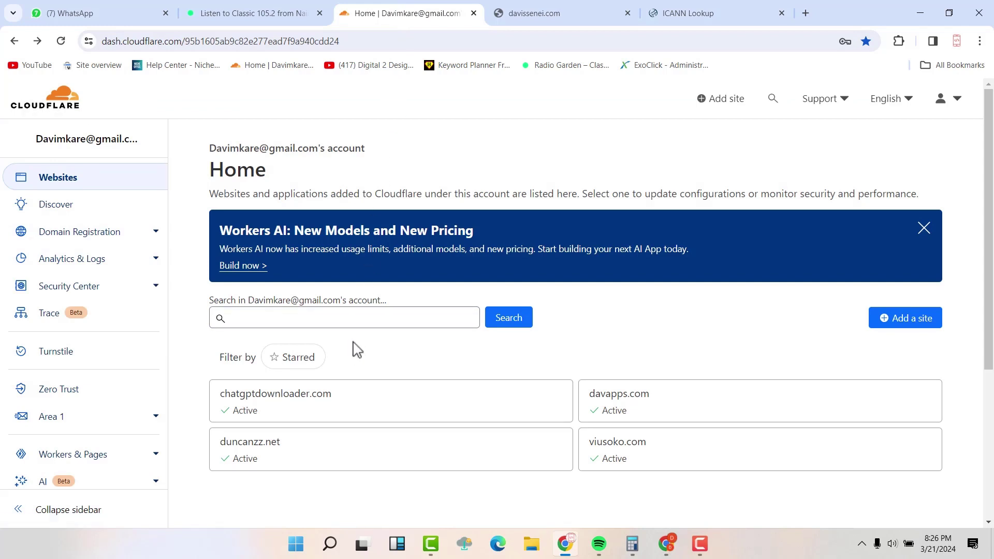
left_click(726, 103)
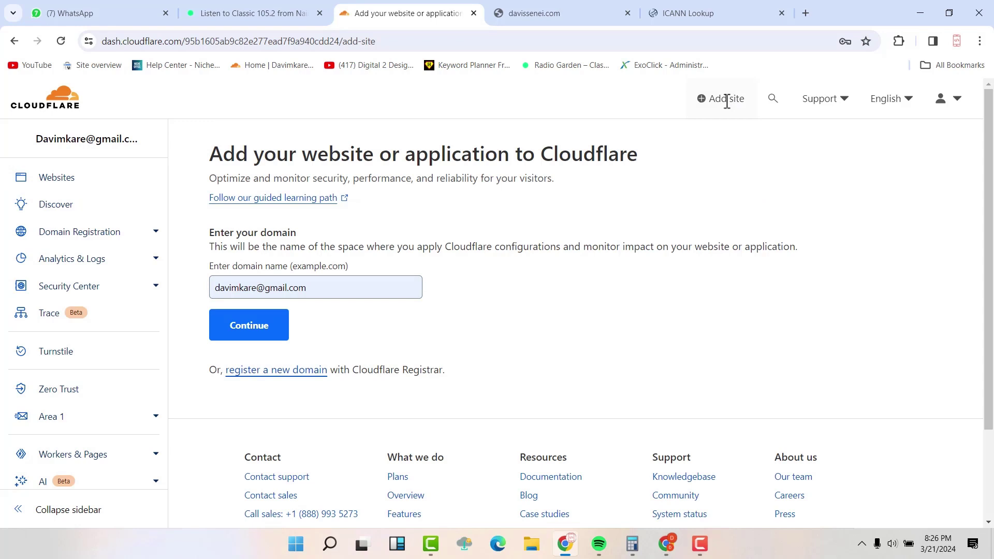
triple_click(313, 290)
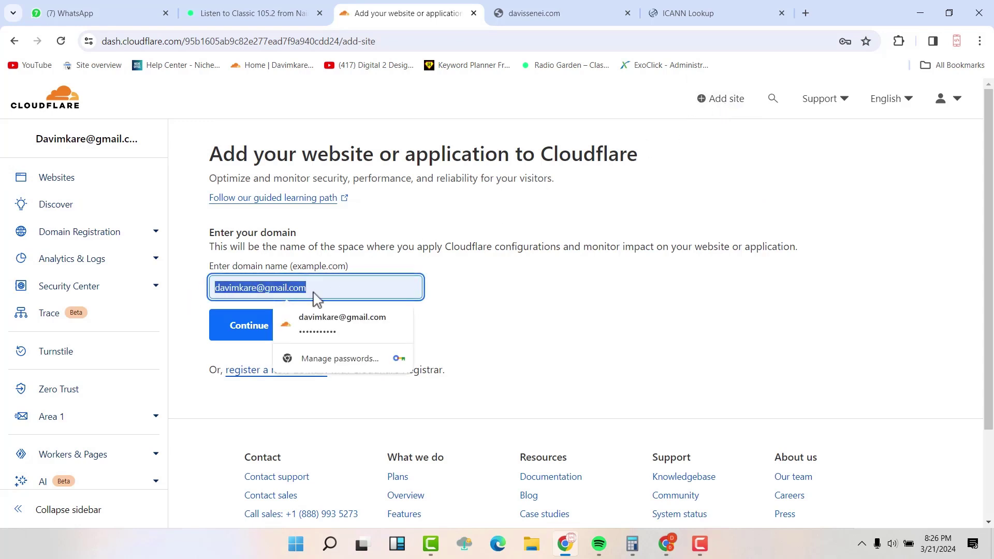
type("d")
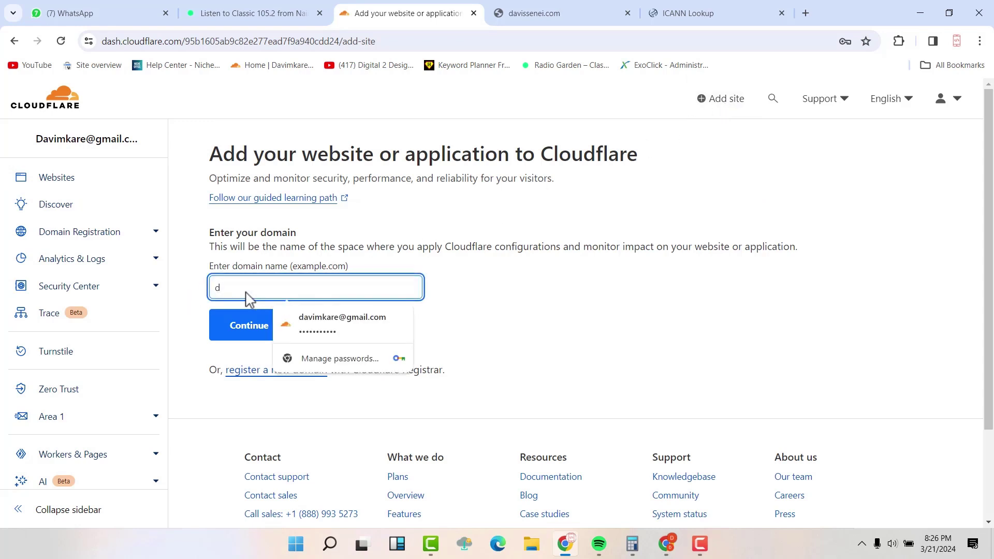
type("avisse")
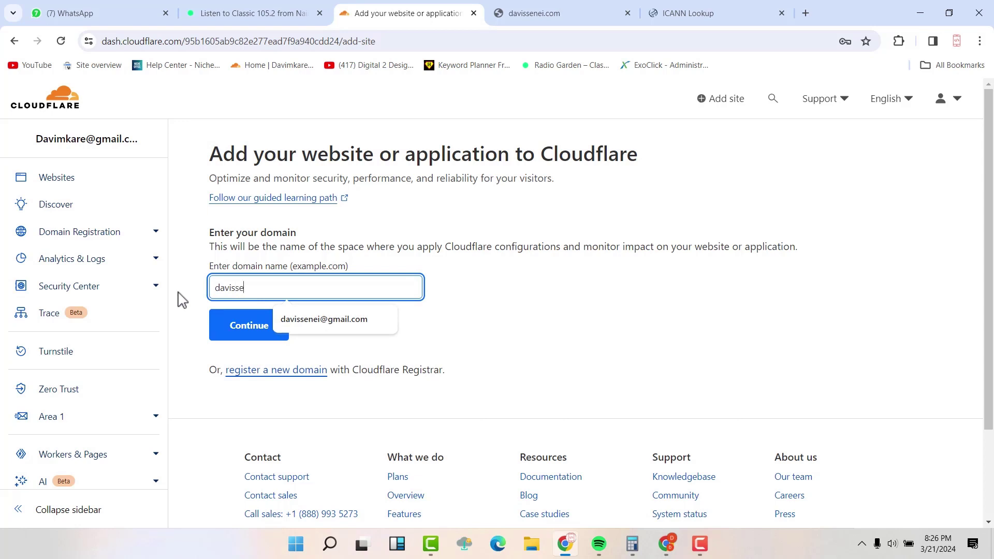
type("nei.com")
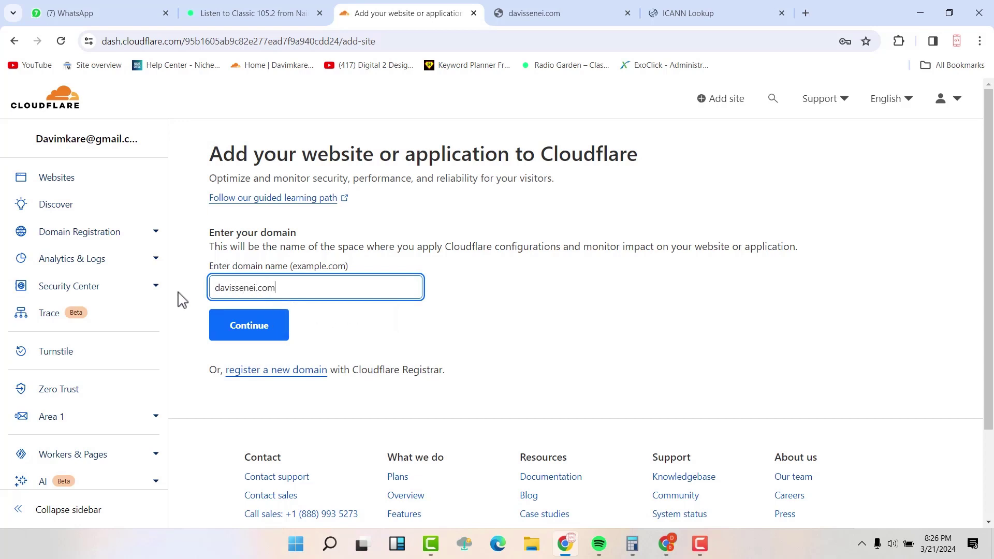
left_click(269, 336)
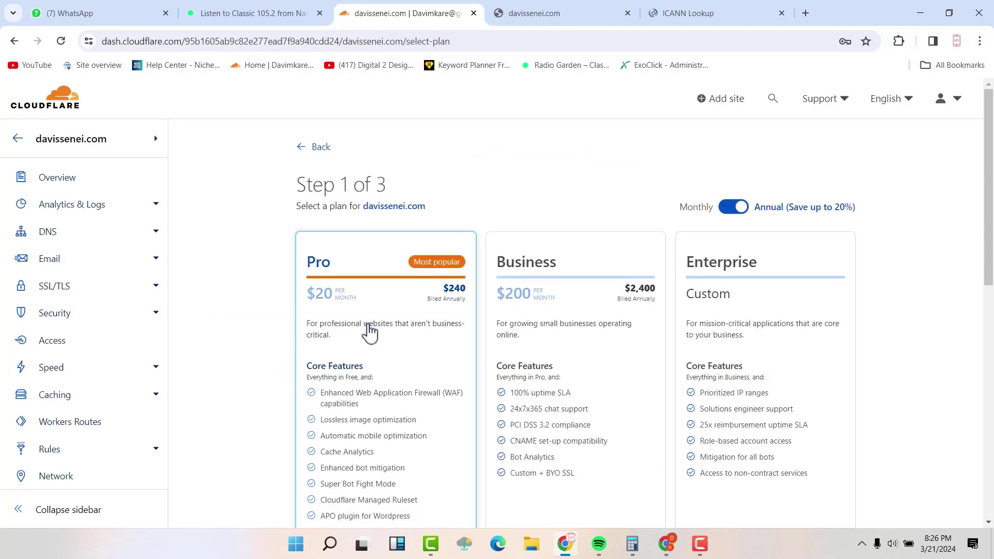
Pick the Free $0 plan for davissenei.com and continue to DNS review
scroll(370, 333, "down", 4)
scroll(370, 333, "up", 3)
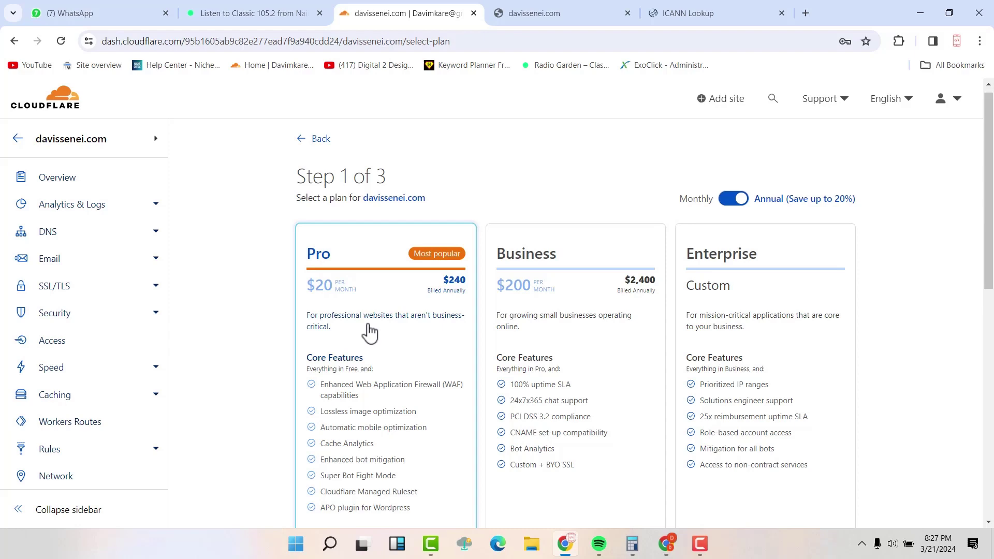
scroll(370, 333, "down", 8)
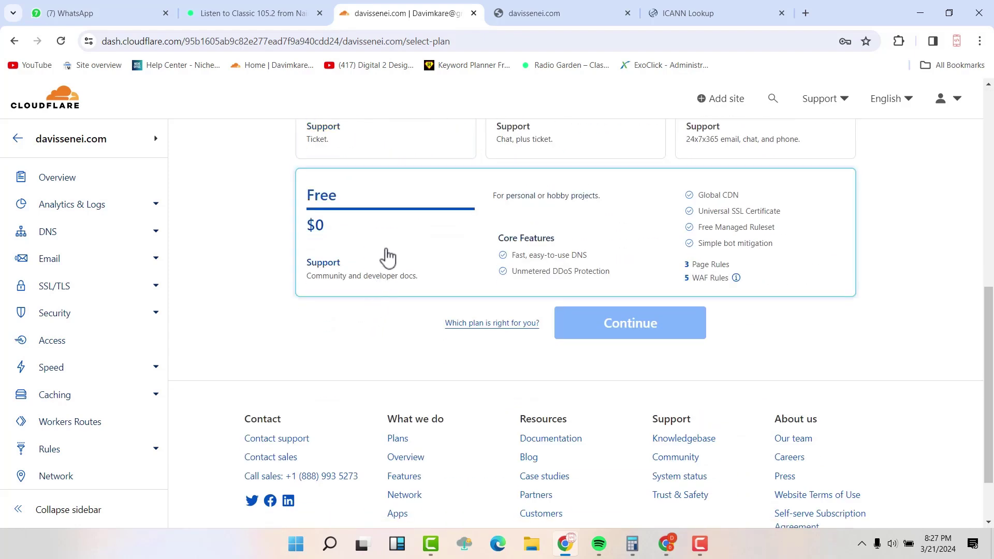
left_click(391, 247)
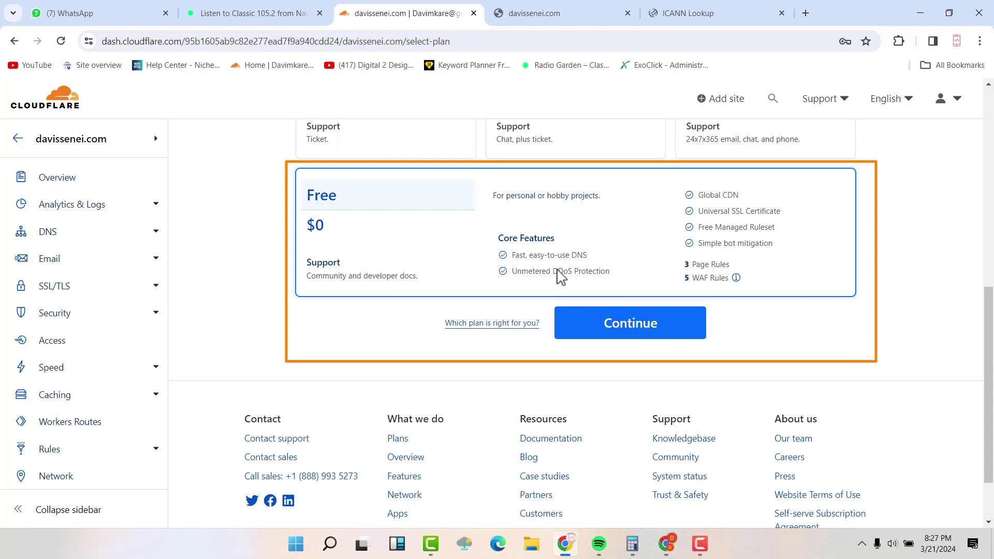
left_click(647, 328)
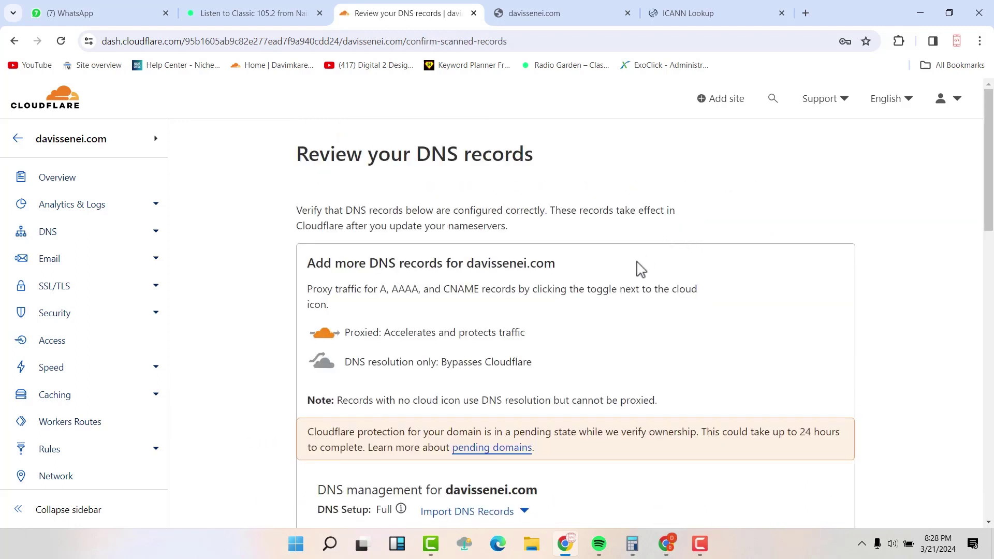
Review the scanned DNS records table and continue without changes to the nameserver instructions
scroll(640, 269, "down", 12)
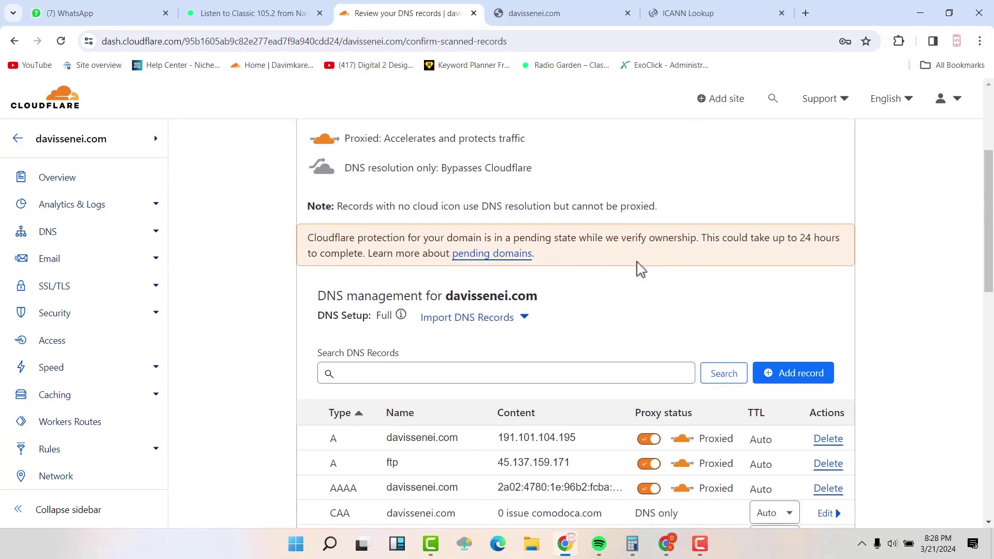
scroll(641, 269, "down", 2)
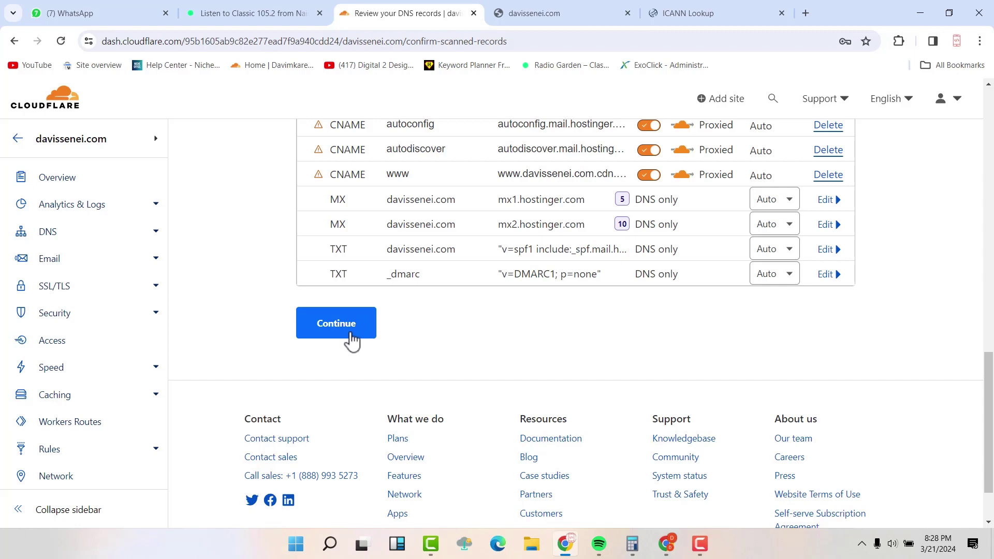
scroll(352, 342, "up", 8)
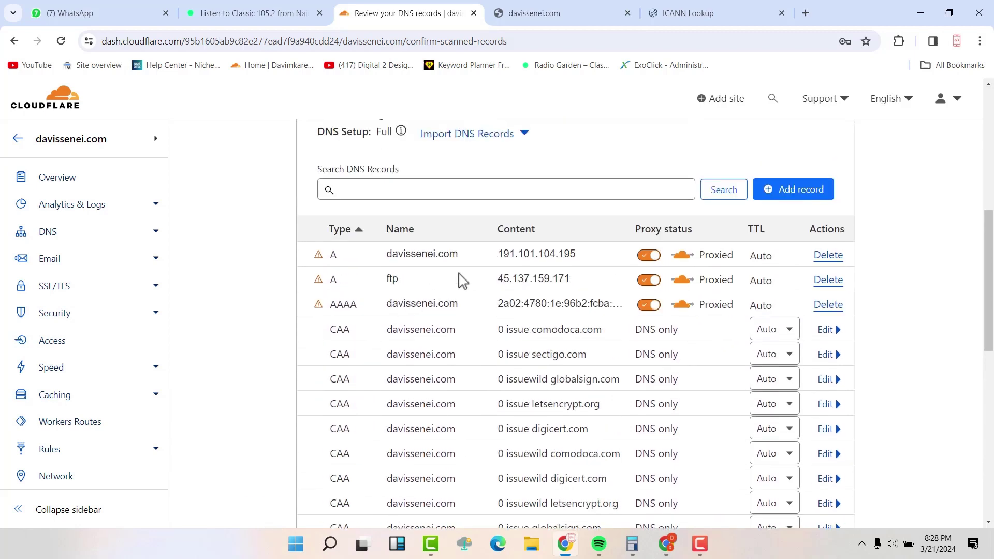
scroll(476, 272, "down", 3)
scroll(491, 263, "down", 5)
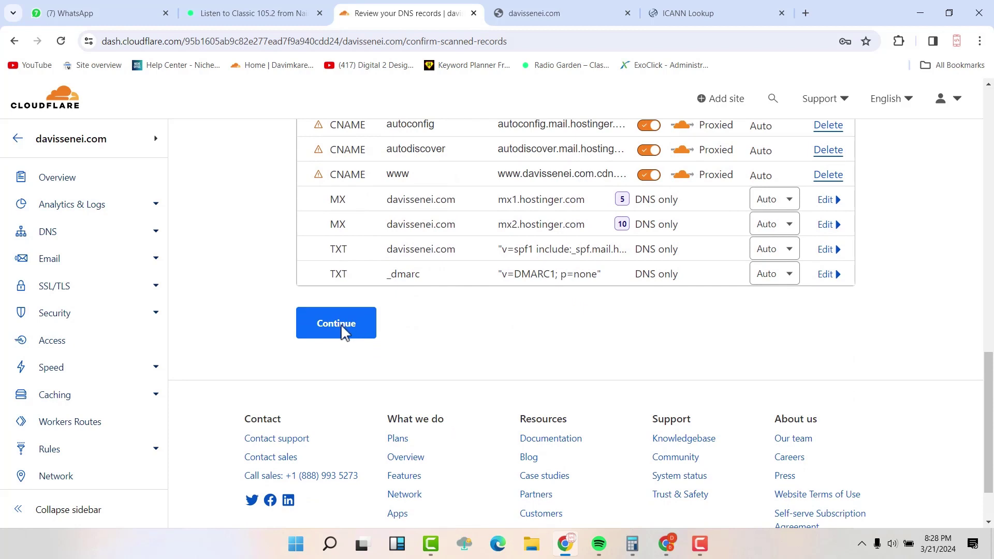
left_click(342, 326)
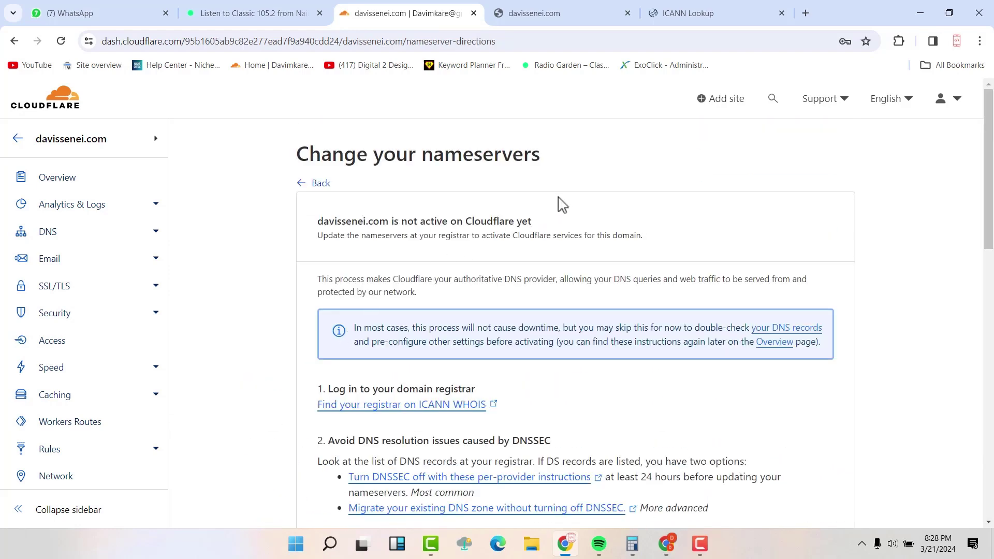
Copy the nameserver anirban.ns.cloudflare.com and return to the Hostinger window
scroll(561, 197, "down", 5)
scroll(561, 196, "down", 3)
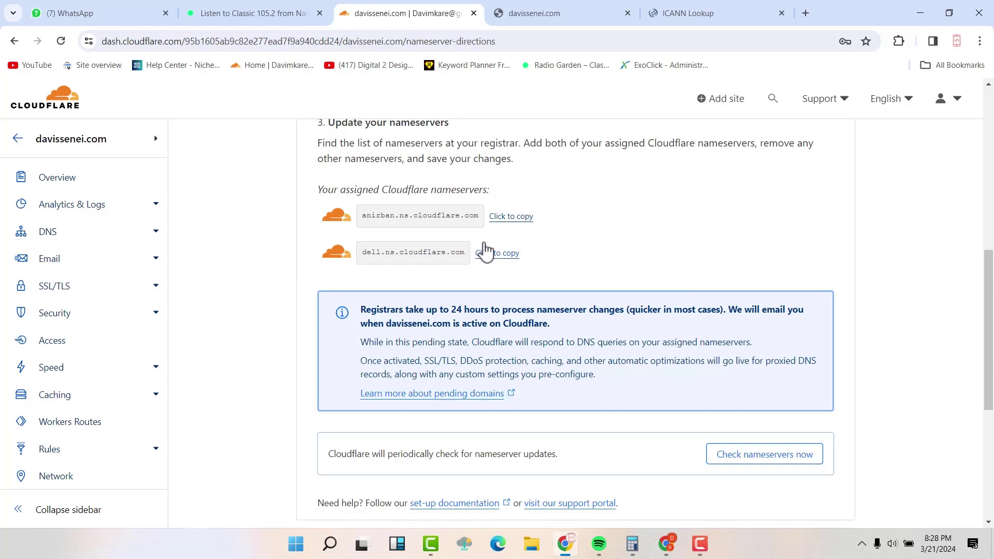
left_click(512, 217)
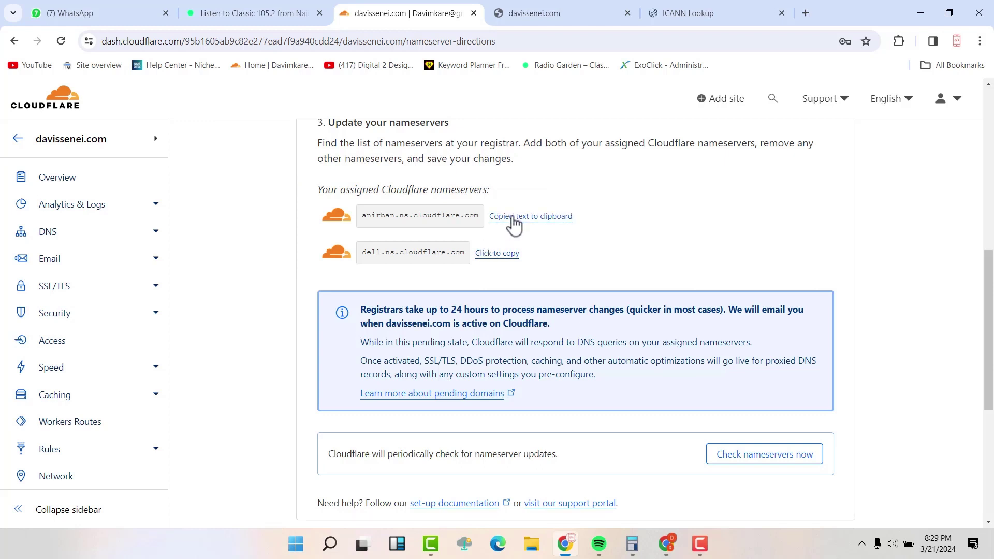
left_click(668, 548)
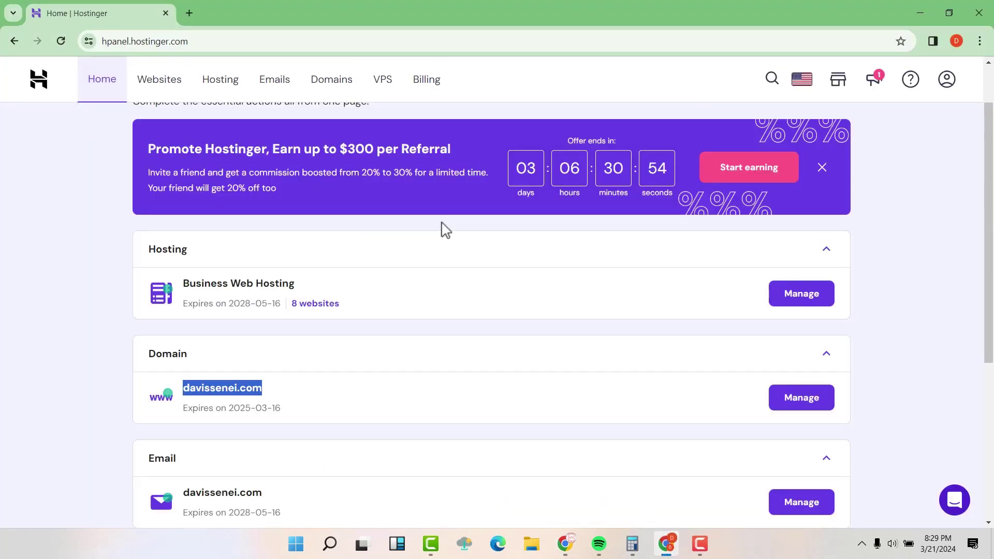
Open davissenei.com's DNS / Nameservers settings and choose Change nameservers
left_click(336, 88)
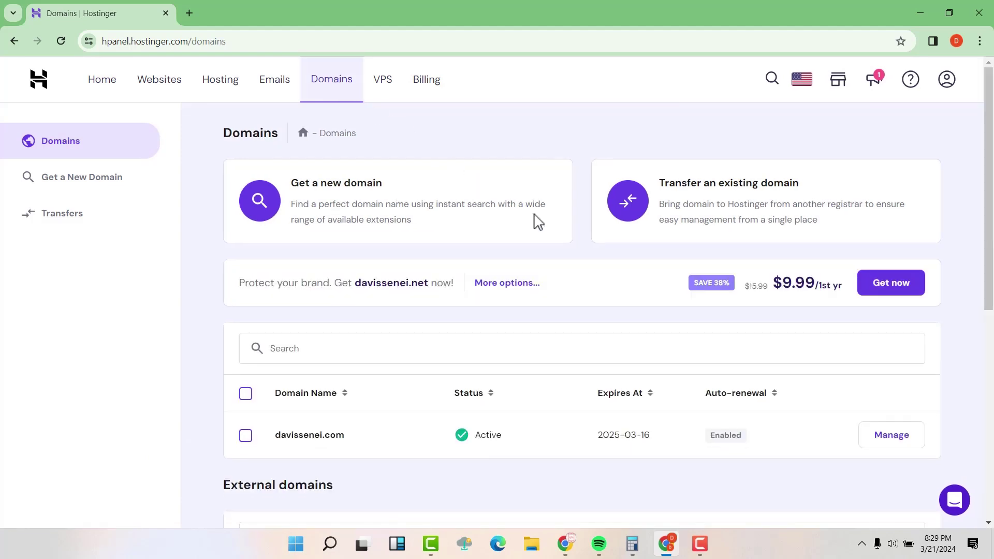
left_click(882, 438)
scroll(333, 293, "down", 2)
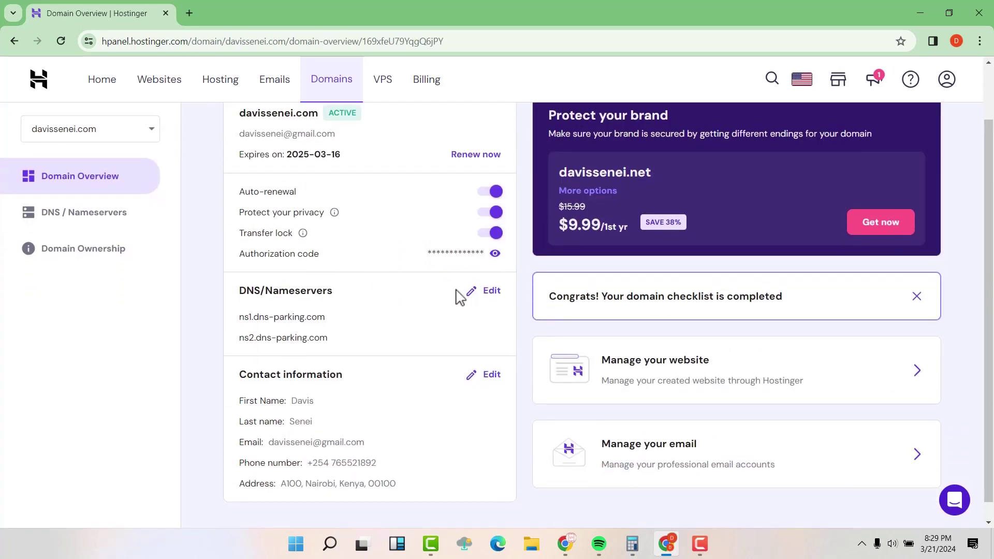
left_click(492, 292)
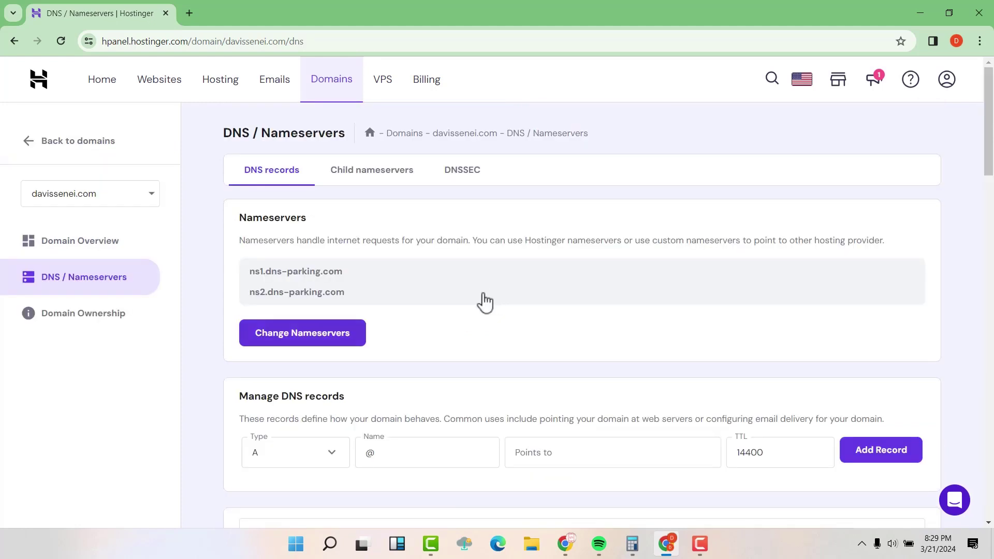
left_click(304, 337)
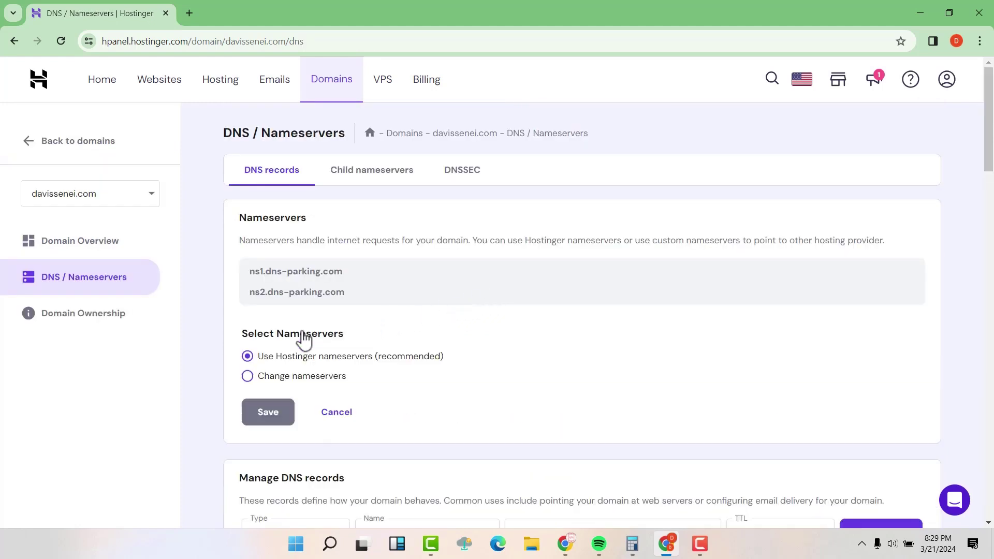
left_click(247, 376)
Enter anirban.ns.cloudflare.com and dell.ns.cloudflare.com as nameservers 1 and 2
scroll(297, 363, "down", 1)
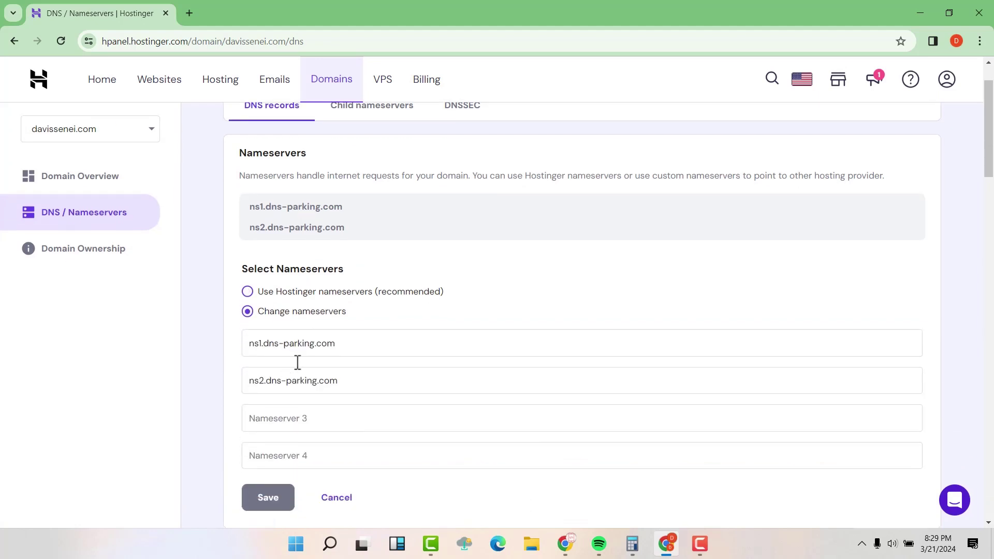
left_click_drag(343, 346, 236, 357)
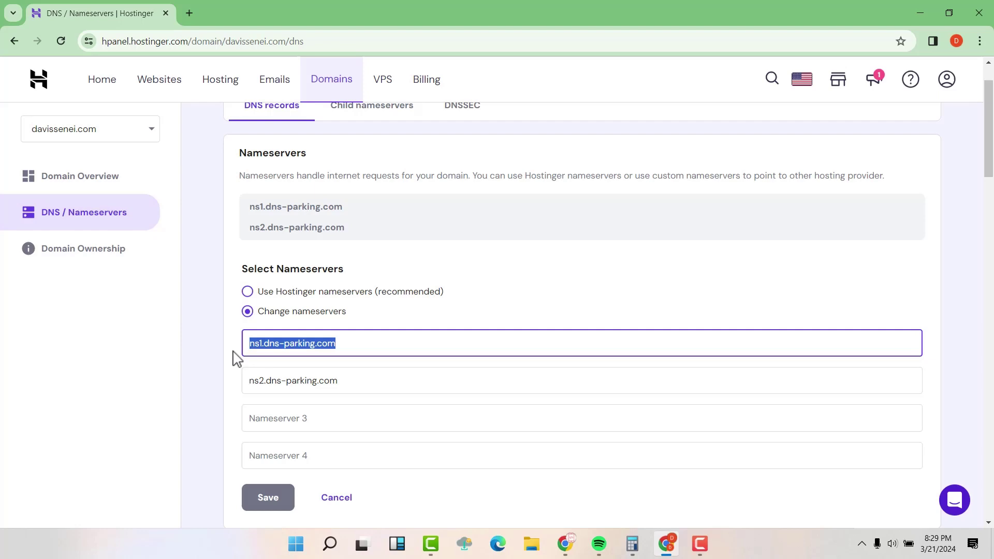
key("ctrl+v")
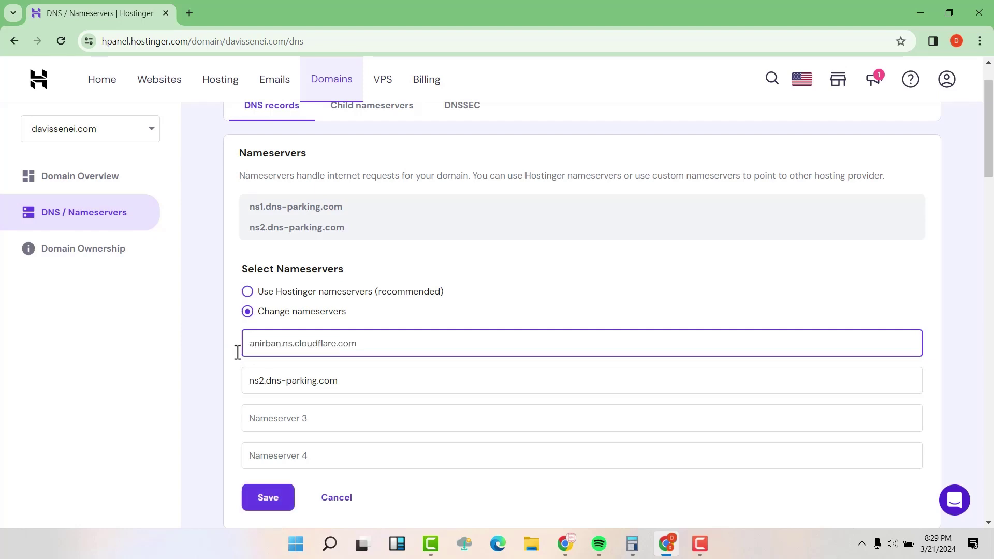
left_click_drag(346, 384, 222, 387)
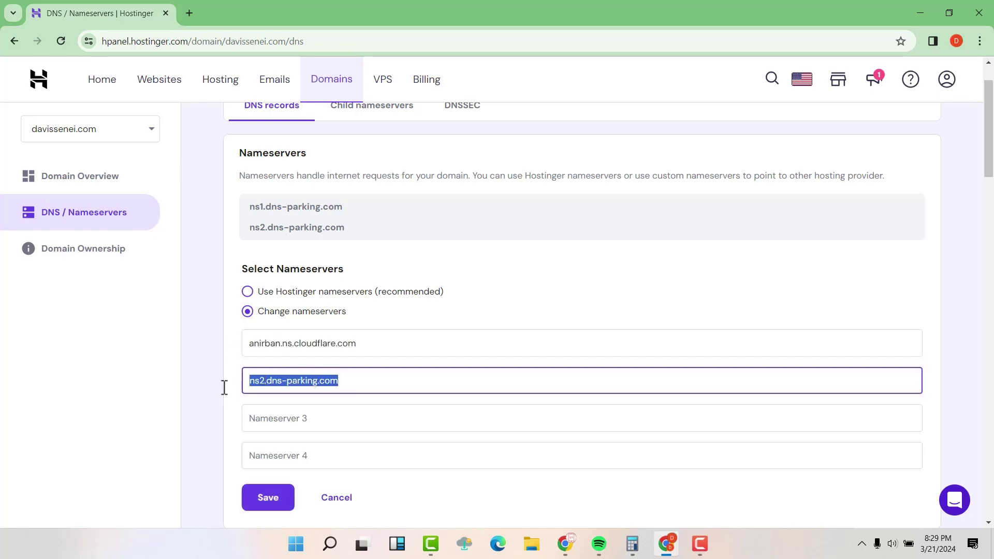
left_click(565, 544)
left_click(497, 253)
left_click(666, 544)
key("ctrl+v")
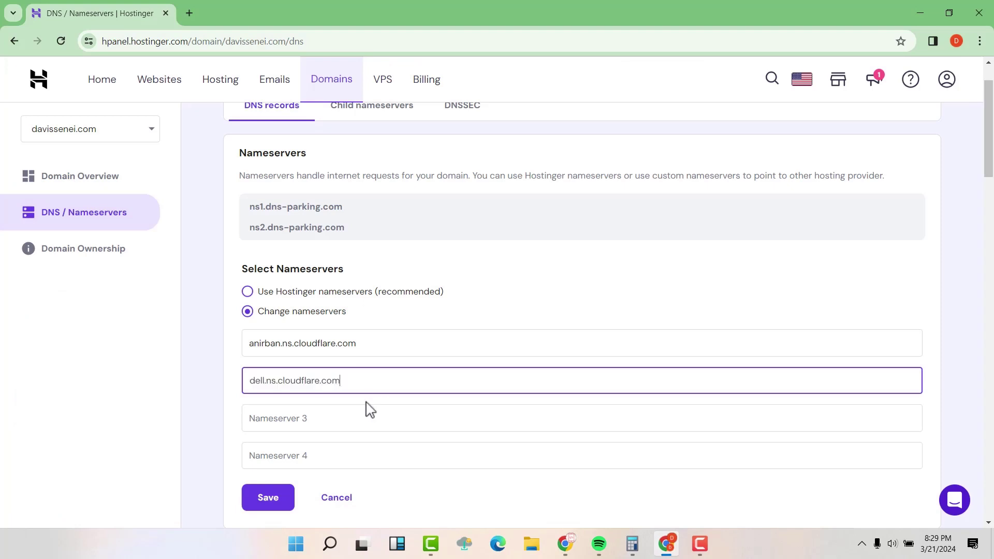
Save the Cloudflare nameservers and close the 'Nameservers changed!' confirmation
left_click(276, 499)
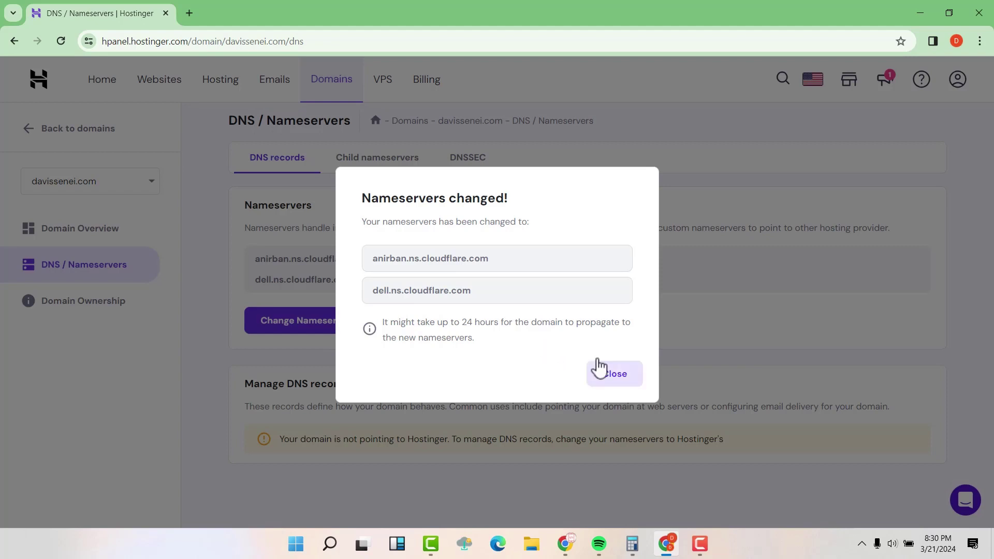
left_click(616, 377)
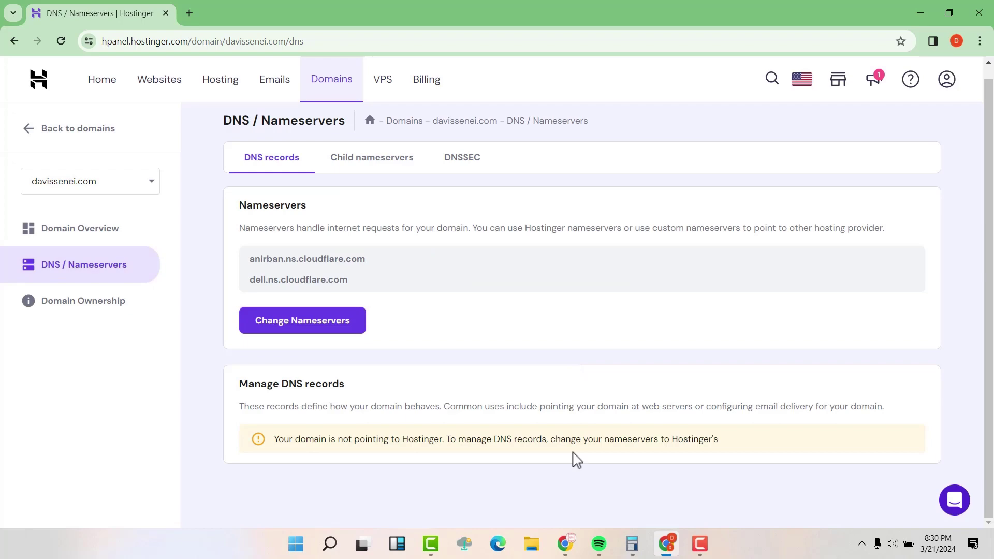
Confirm the nameserver change on Cloudflare's nameserver instructions page
left_click(572, 550)
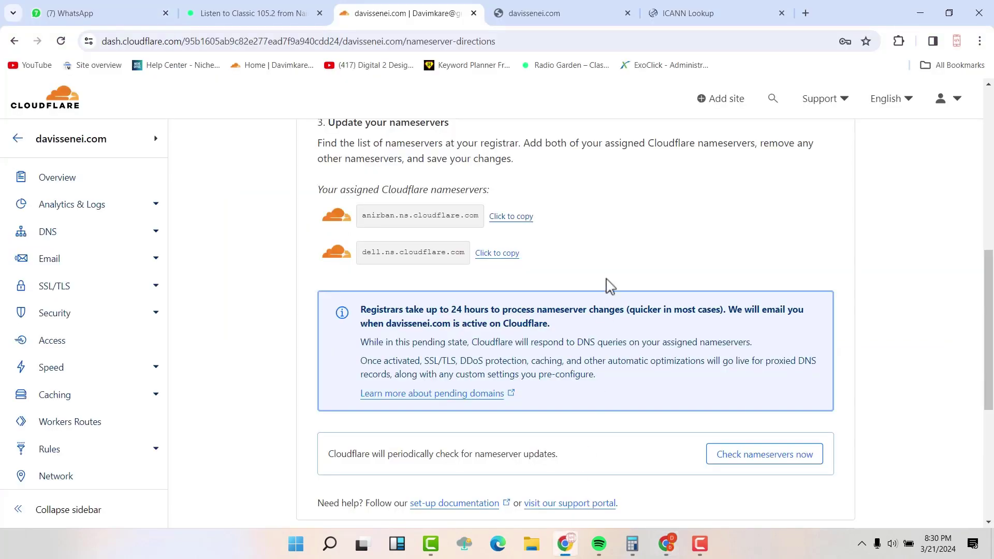
scroll(609, 285, "down", 3)
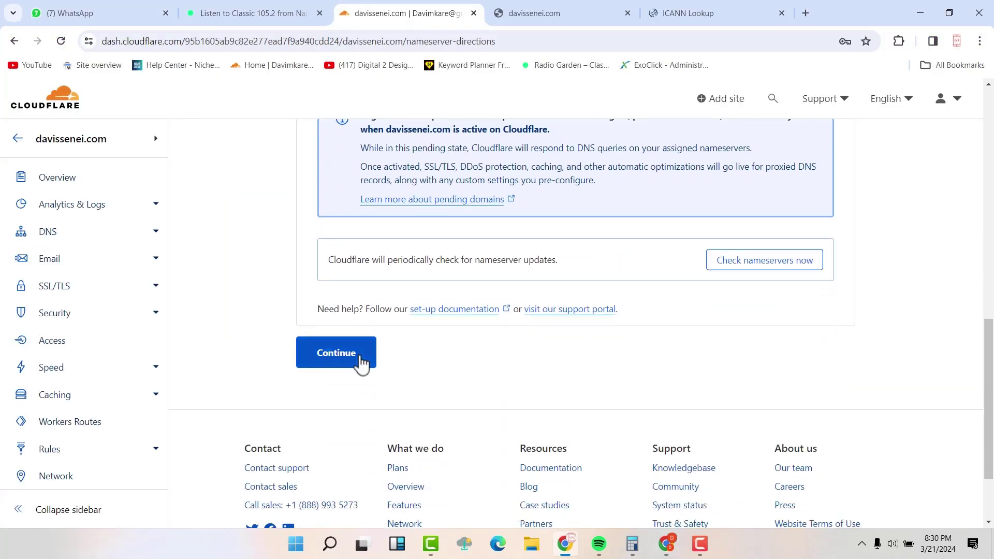
left_click(361, 364)
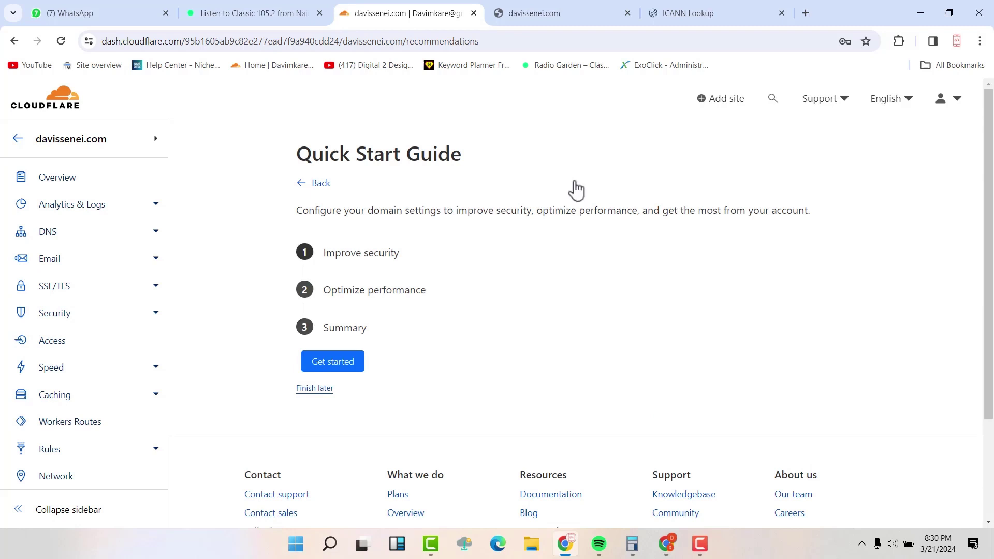
Run through the Quick Start Guide with HTTPS Rewrites and Brotli on, then finish
left_click(343, 362)
scroll(694, 342, "down", 1)
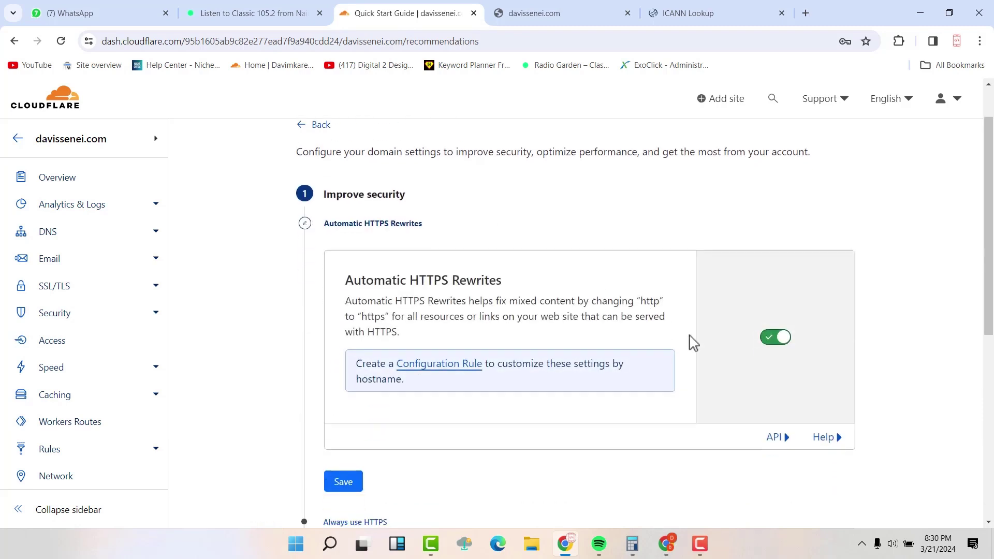
scroll(787, 337, "down", 3)
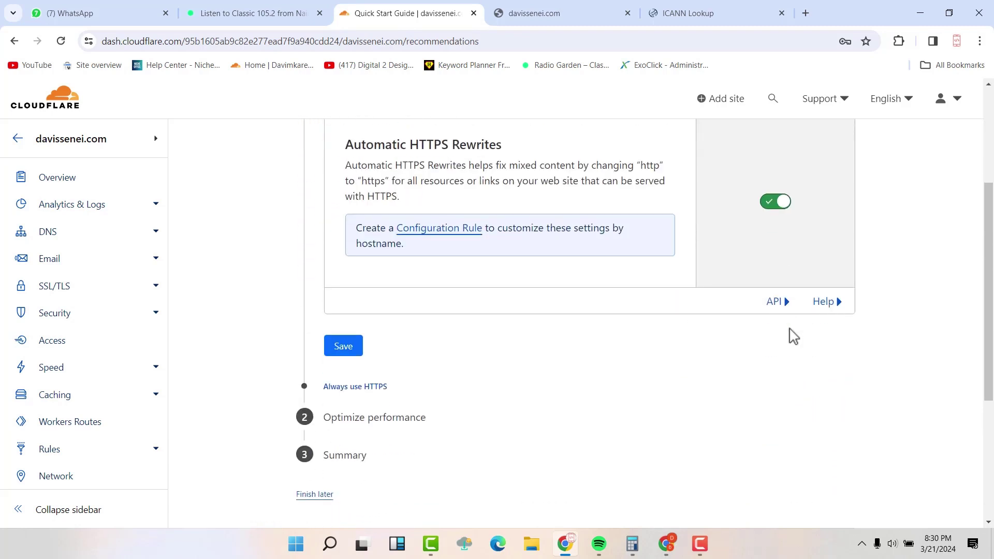
scroll(794, 336, "down", 1)
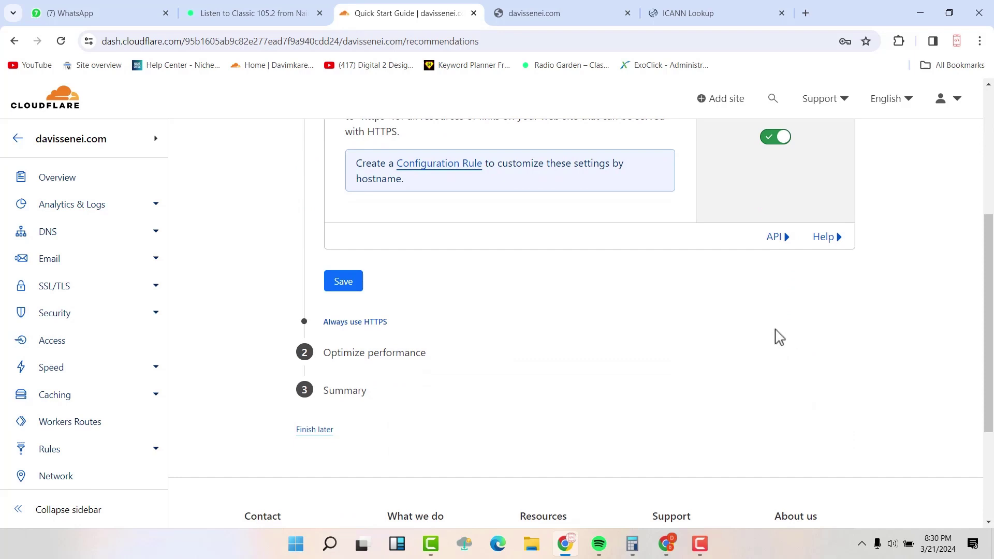
left_click(390, 353)
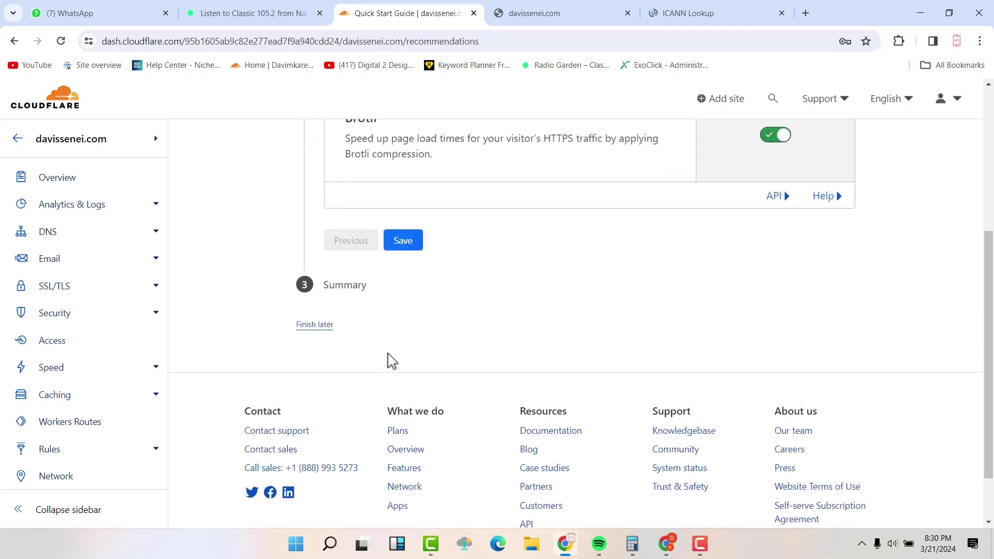
scroll(392, 361, "up", 3)
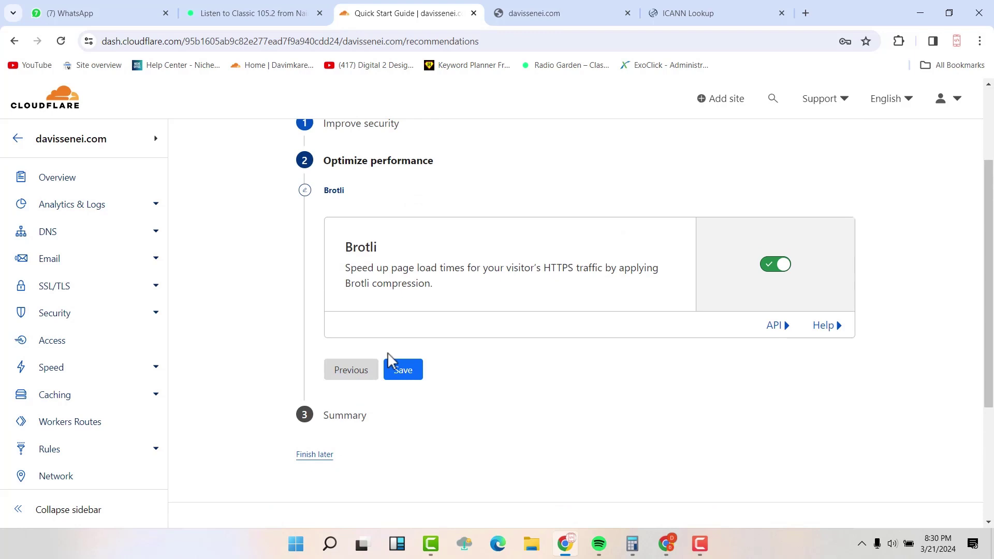
left_click(360, 417)
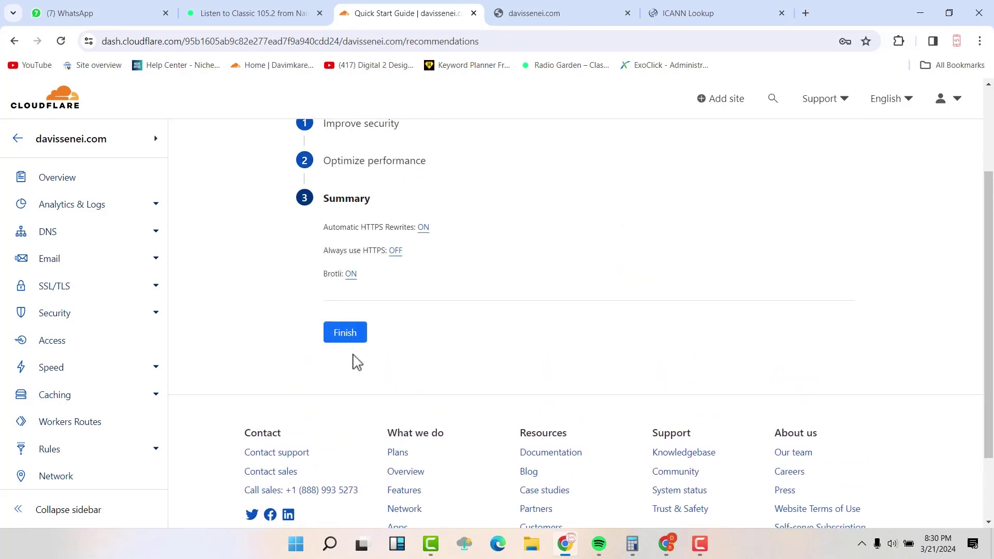
left_click(346, 333)
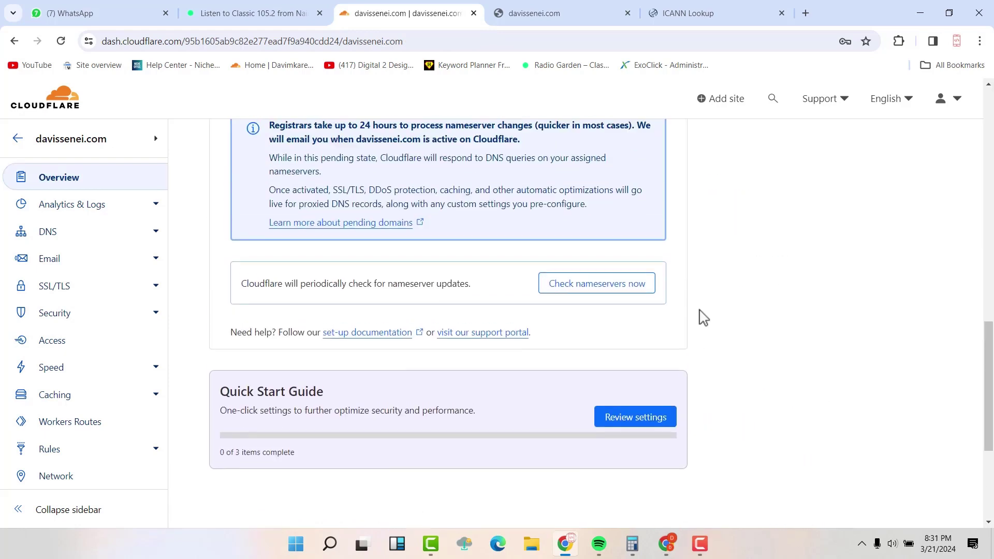
Request an immediate nameserver check for davissenei.com from its Overview page
scroll(703, 317, "up", 3)
scroll(703, 317, "up", 1)
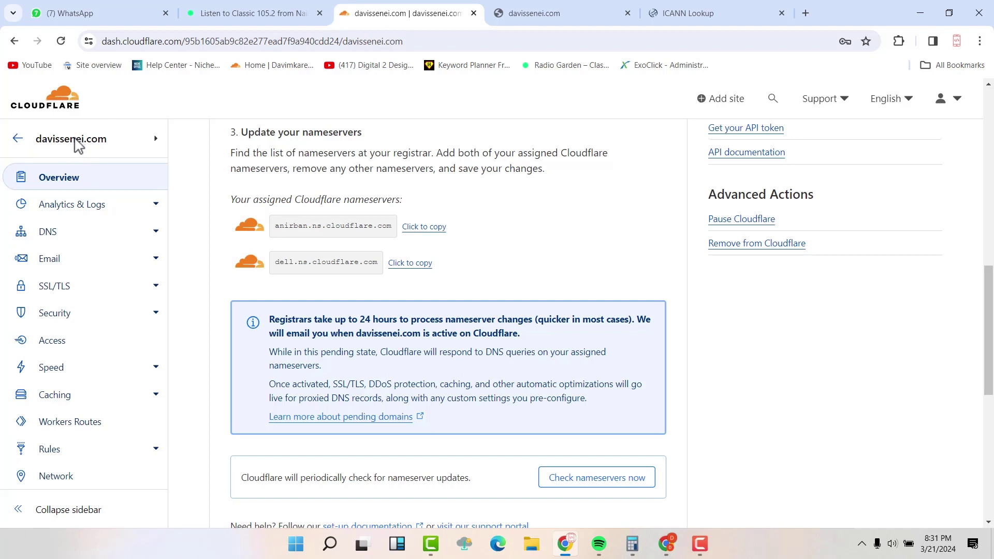
scroll(78, 145, "down", 2)
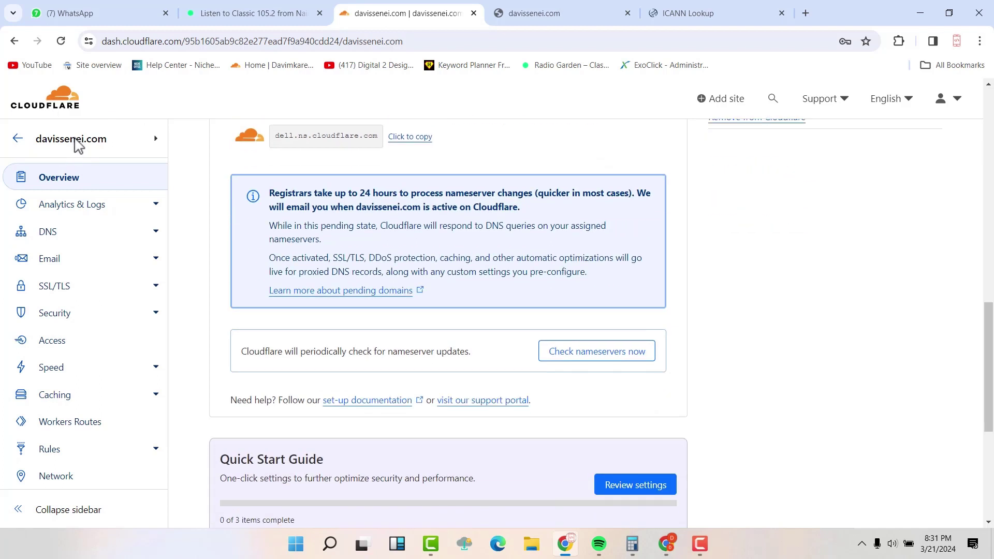
left_click(598, 351)
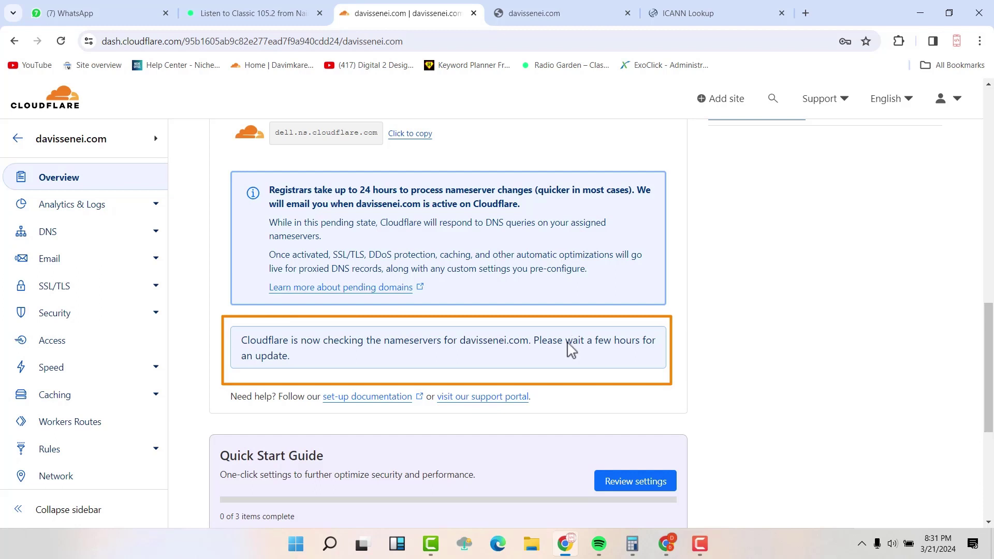
Go back from the davissenei.com overview to the account's Home list of websites
left_click(21, 139)
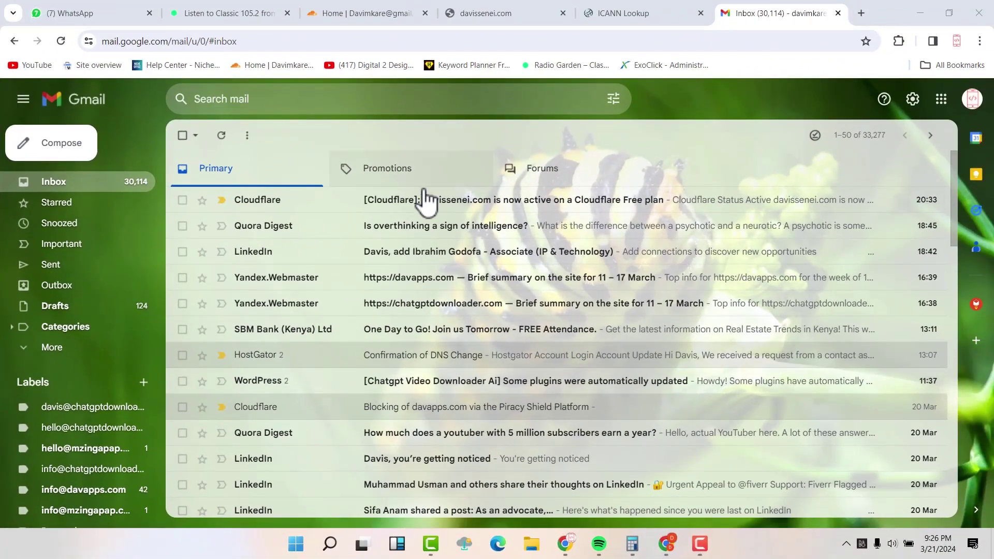
Open the Cloudflare email '[Cloudflare]: davissenei.com is now active on a Cloudflare Free plan'
left_click(486, 201)
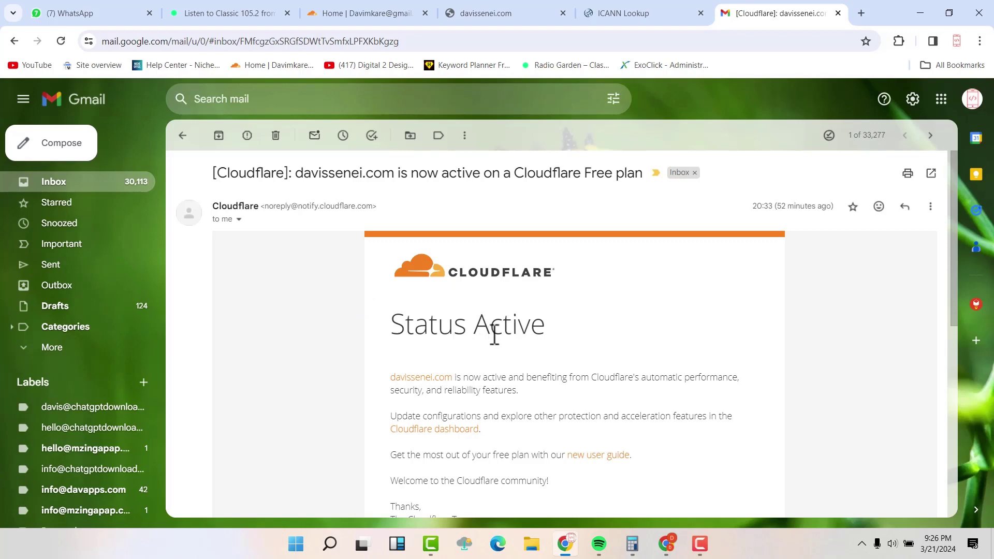
Reload the Cloudflare dashboard and confirm davissenei.com is listed as Active among five sites
left_click(363, 14)
scroll(379, 199, "down", 2)
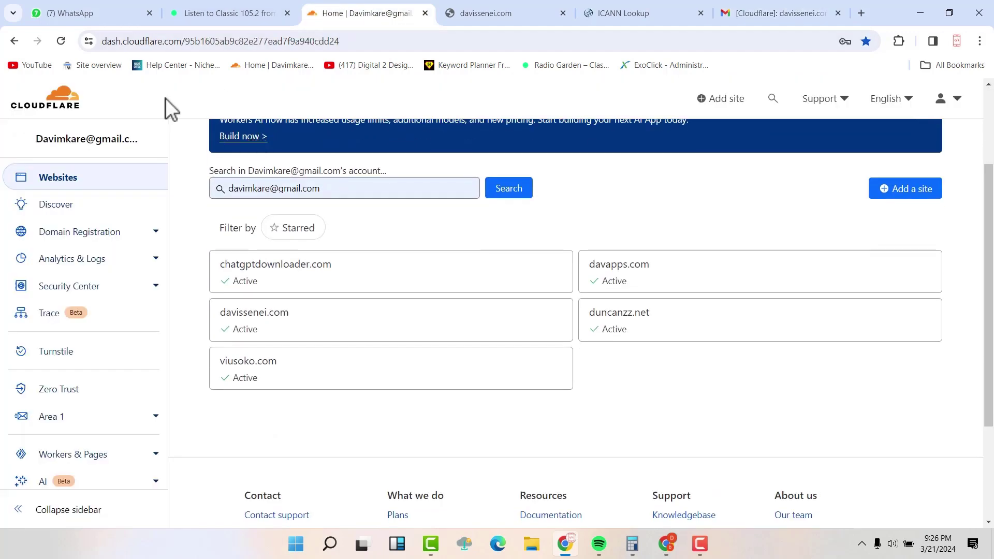
left_click(59, 42)
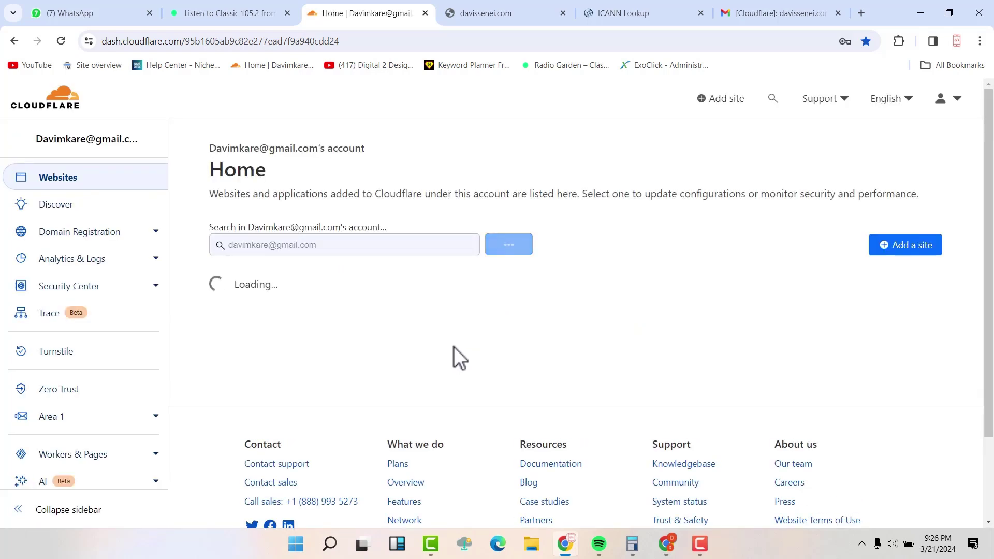
scroll(270, 497, "down", 1)
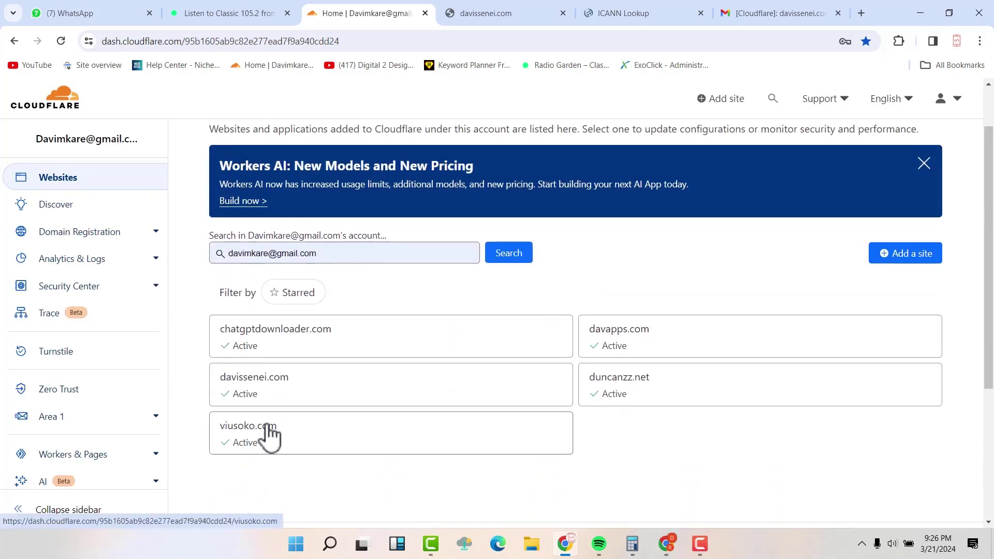